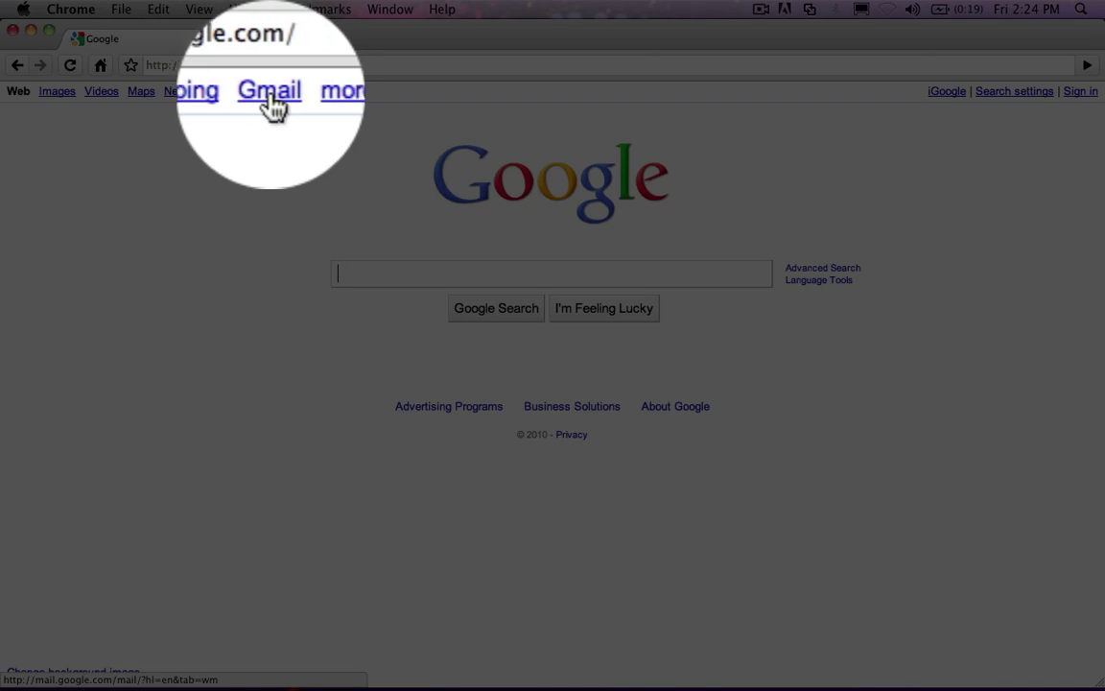
Step: Open Gmail from the Google homepage
click(274, 93)
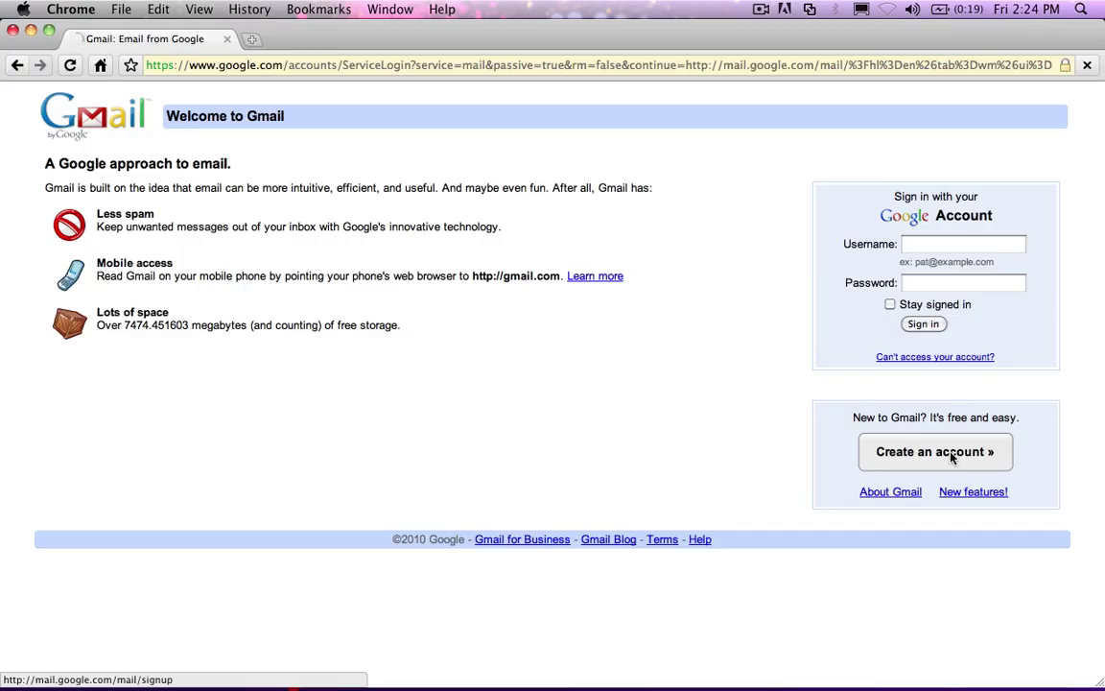
Step: Start a new account and enter the user's first and last name
click(903, 453)
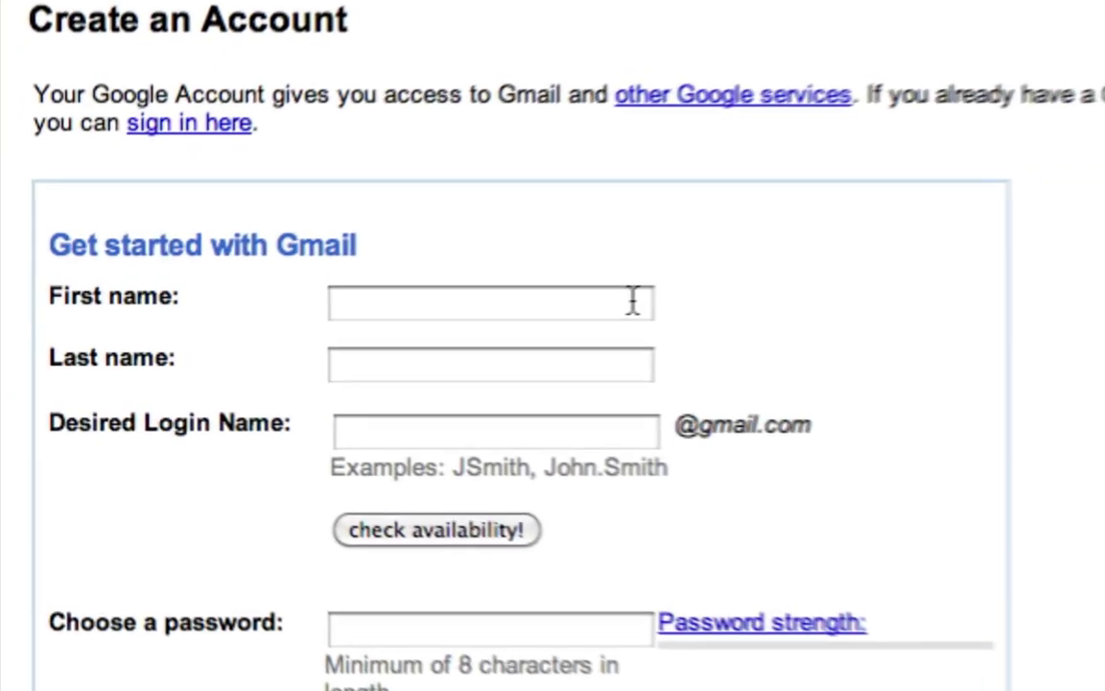
scroll(650, 294, down, 3)
click(438, 116)
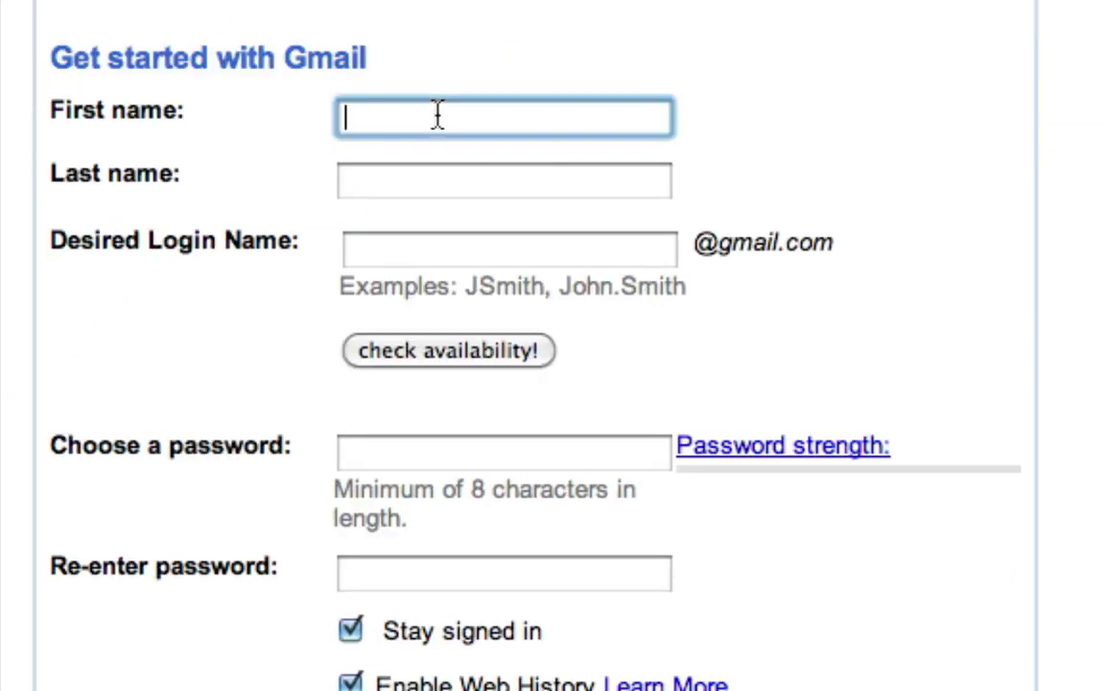
key(Tab)
Step: Enter the desired login name and confirm it is available
key(Tab)
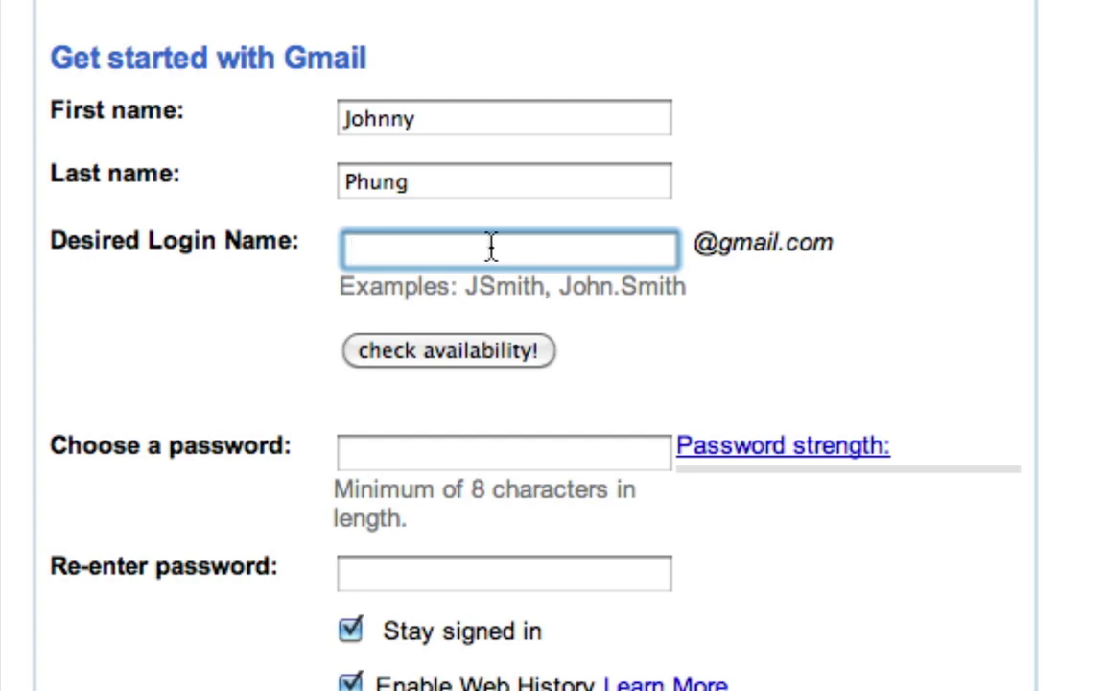
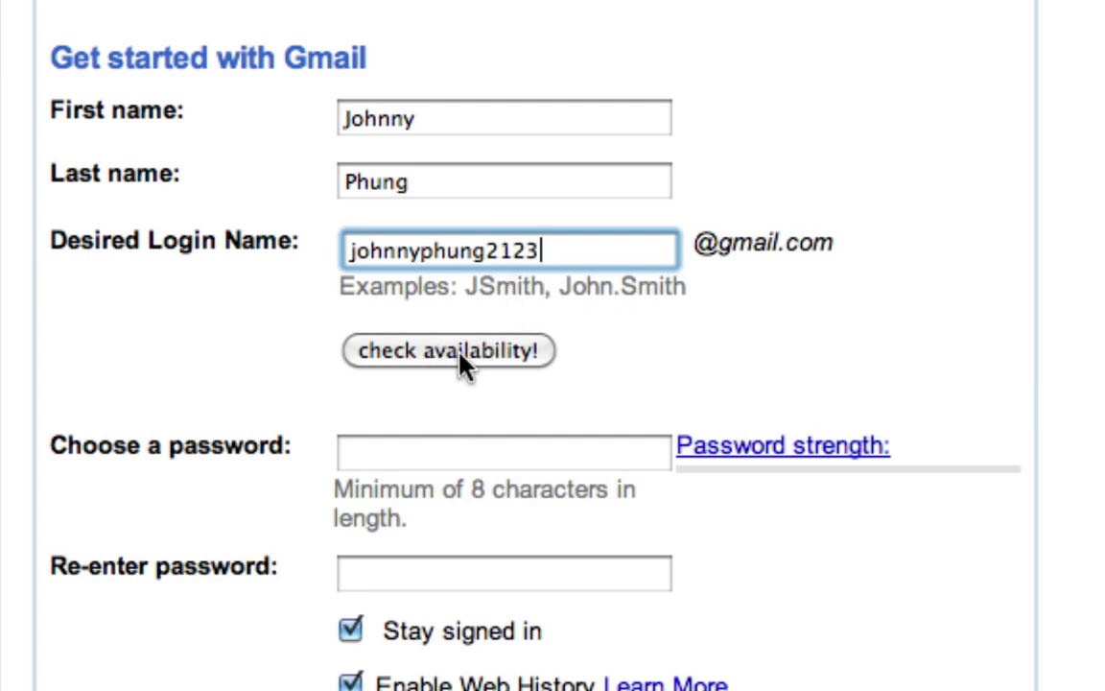
click(516, 362)
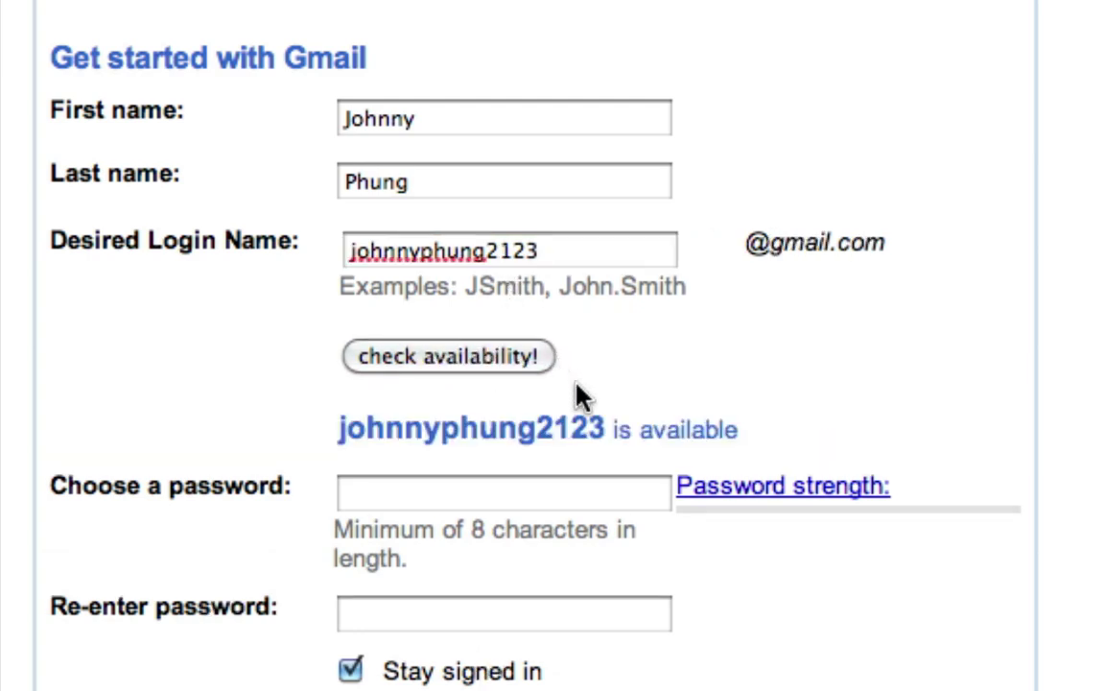
Step: Enter an eight-character Strong password and re-enter it to confirm
click(566, 495)
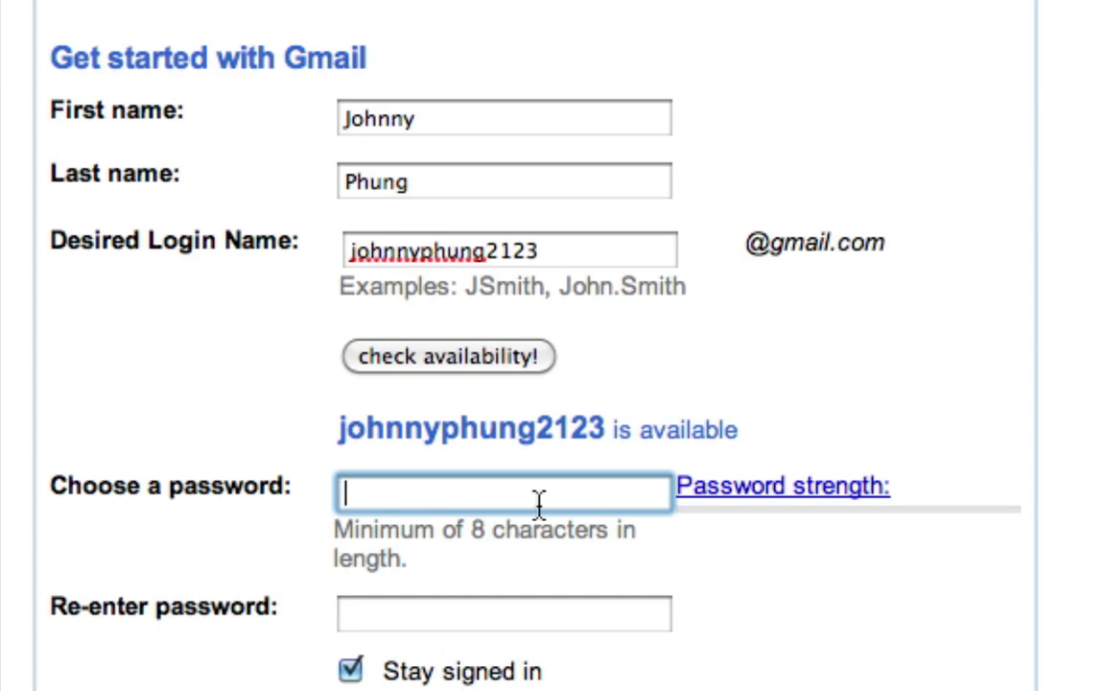
text(••••••)
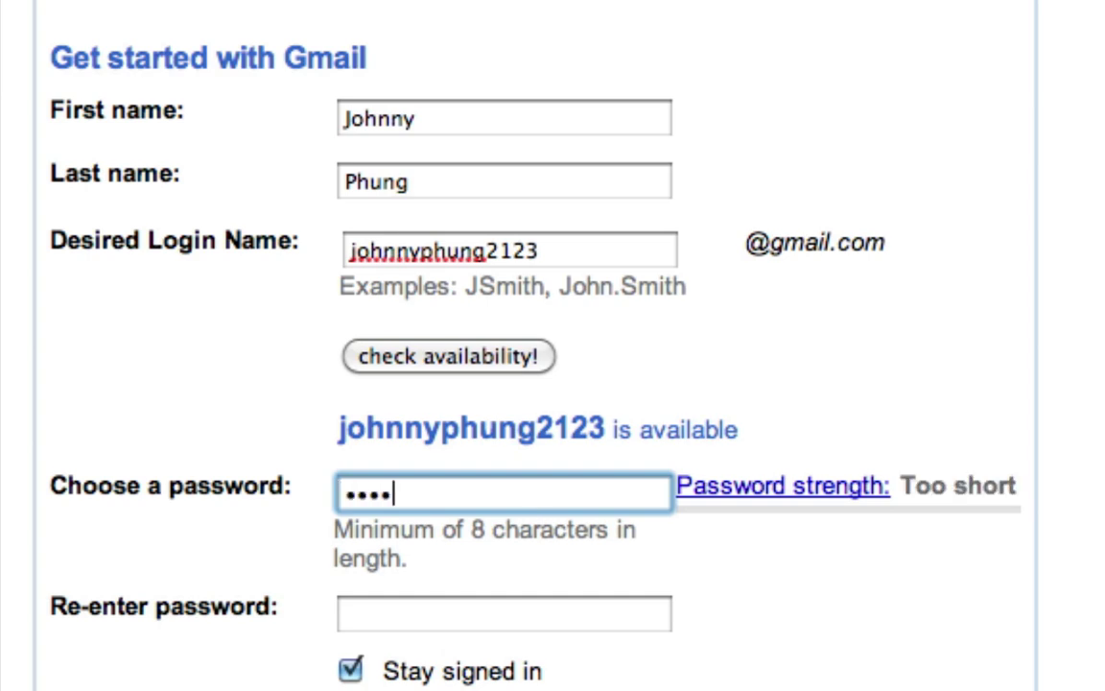
text(••)
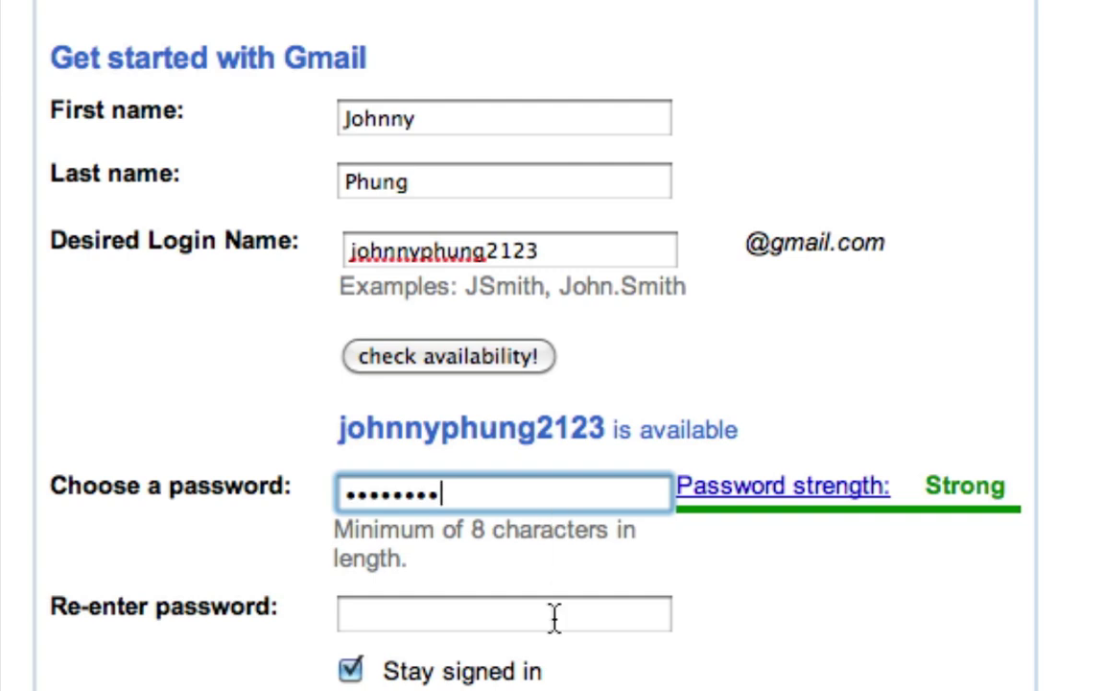
click(555, 617)
text(••••••••)
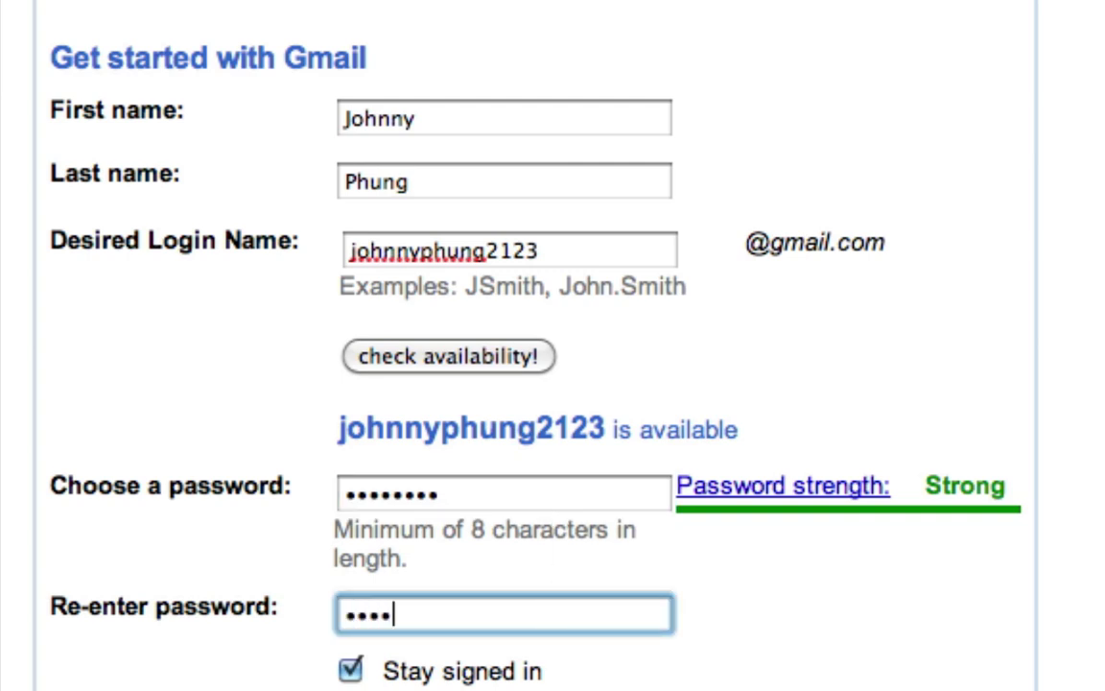
scroll(548, 595, down, 5)
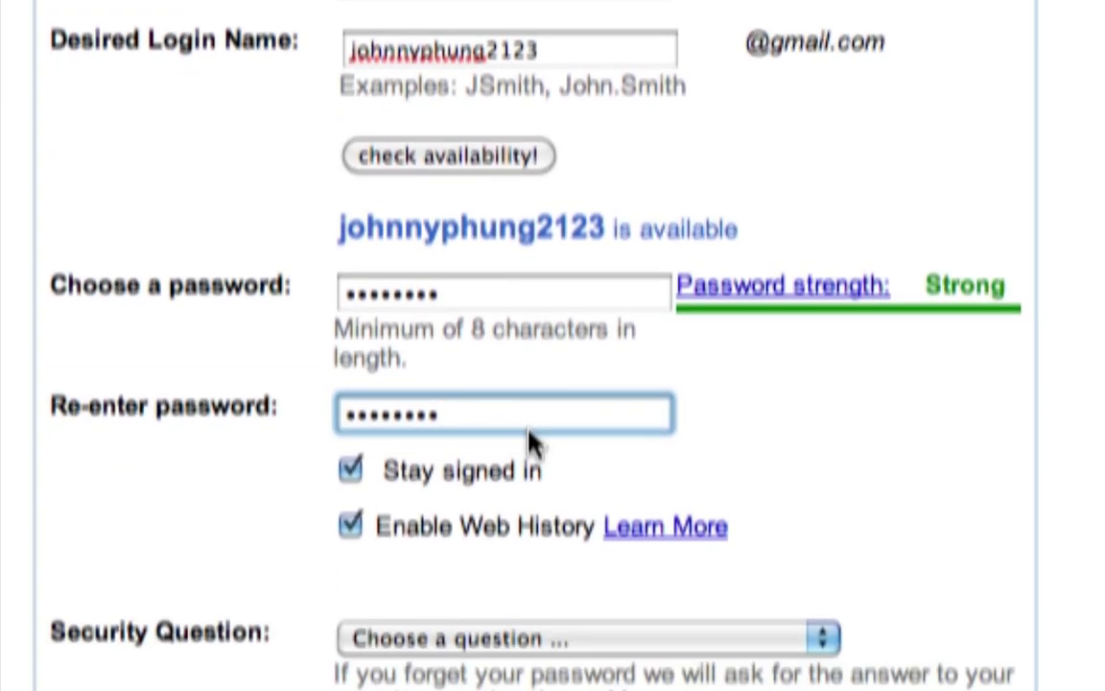
scroll(472, 317, down, 1)
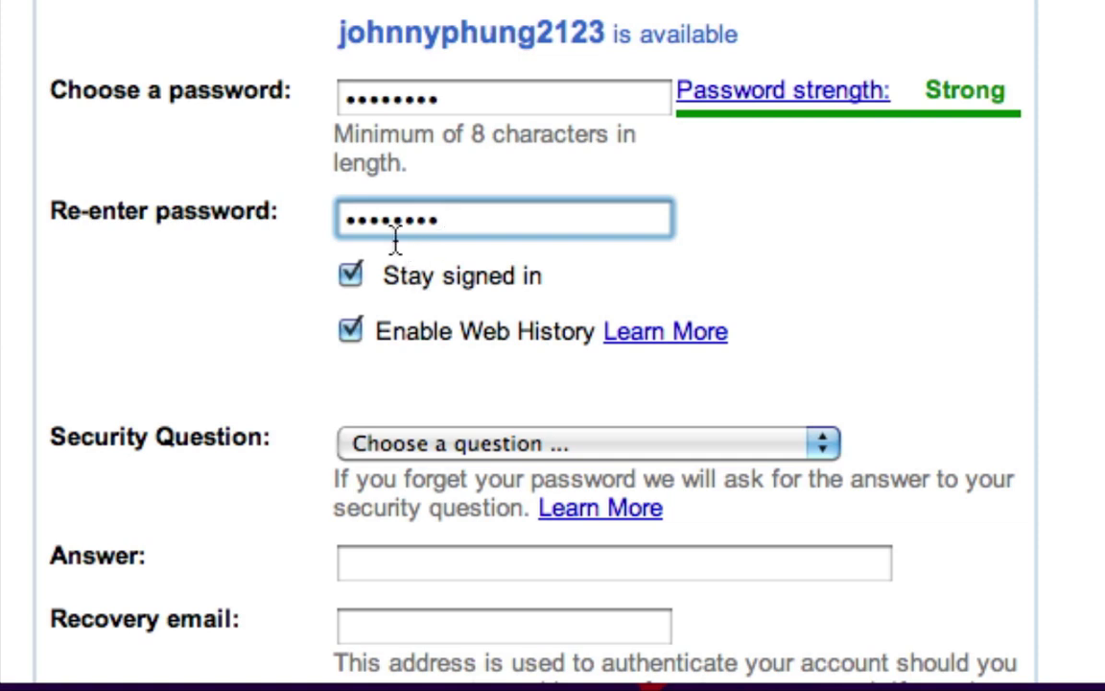
Step: Turn off Stay signed in and scroll further down the form
click(351, 273)
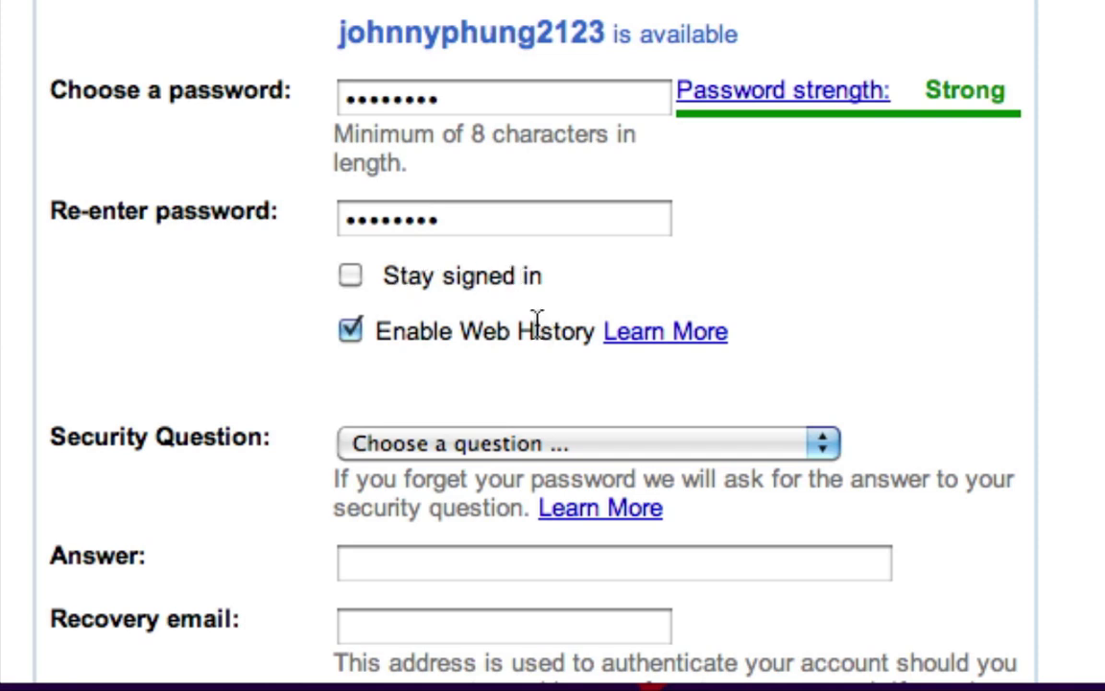
scroll(502, 316, down, 3)
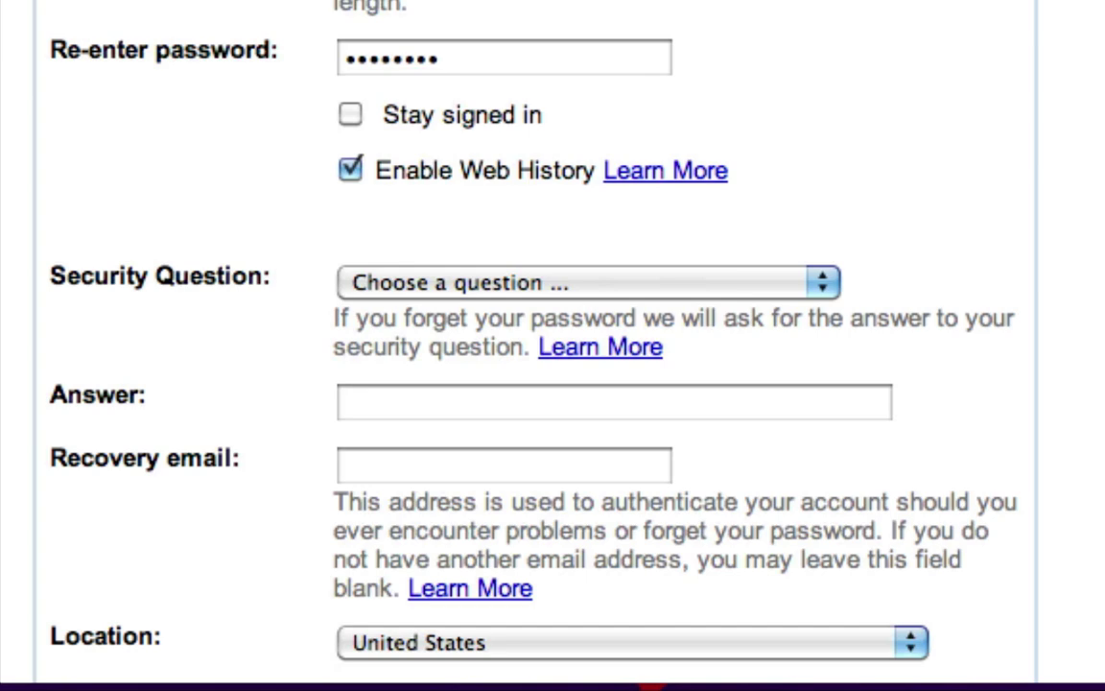
scroll(766, 259, down, 5)
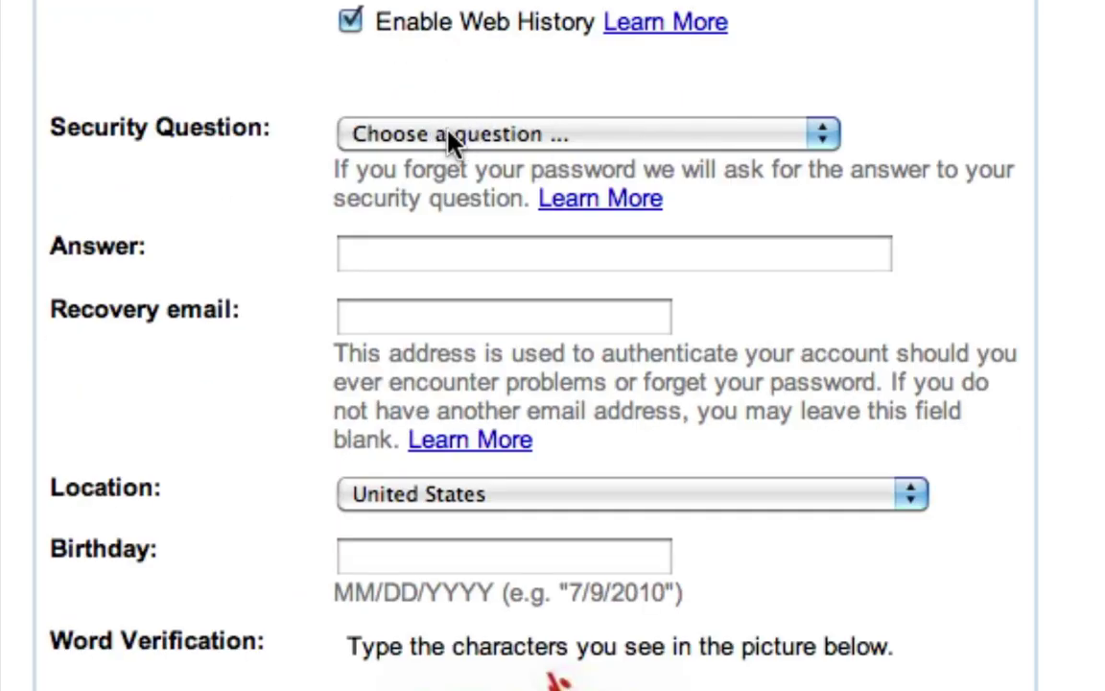
Step: Choose 'Write my own question' and enter the question 'Who are you?'
click(474, 144)
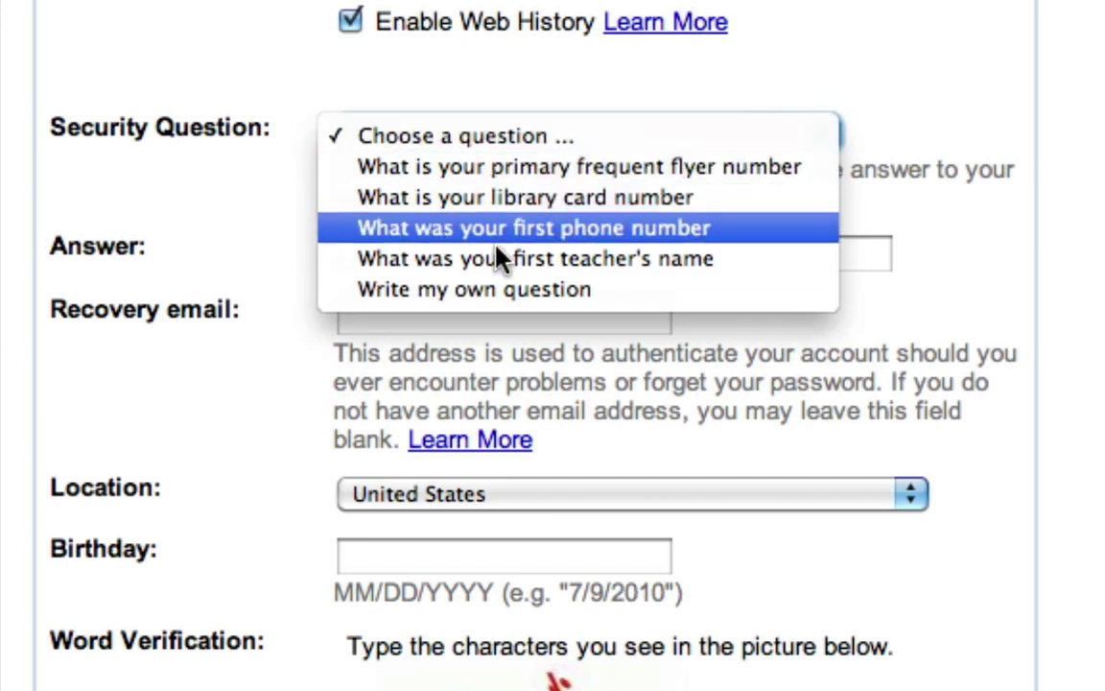
click(498, 291)
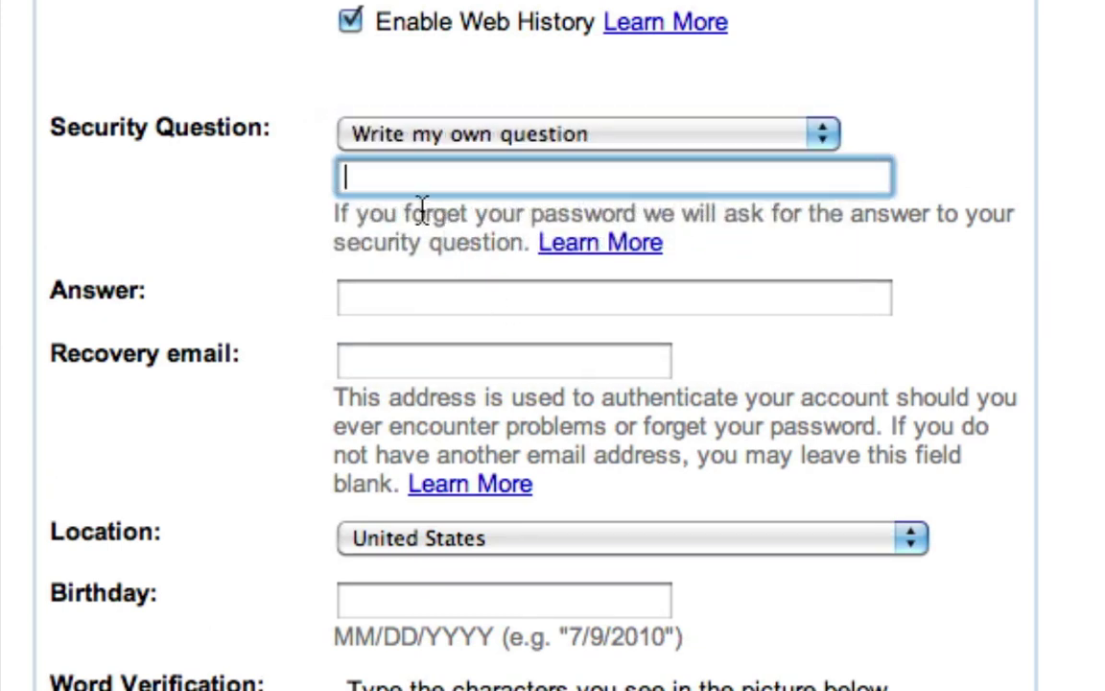
text(w)
key(BackSpace)
text(Who are)
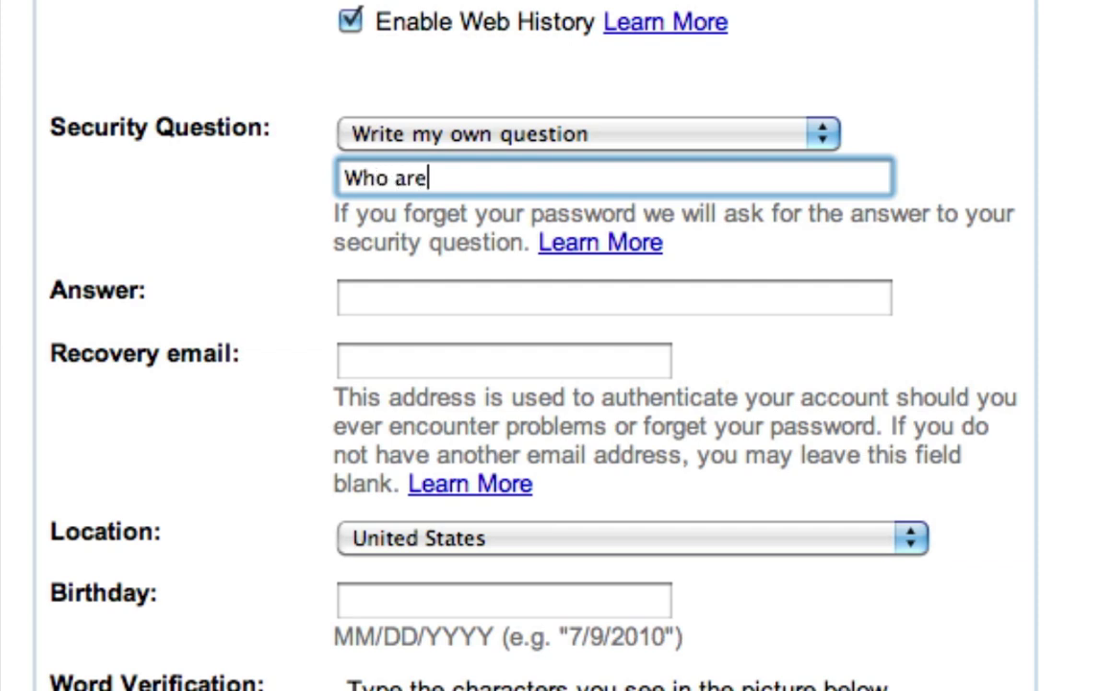
text( you?)
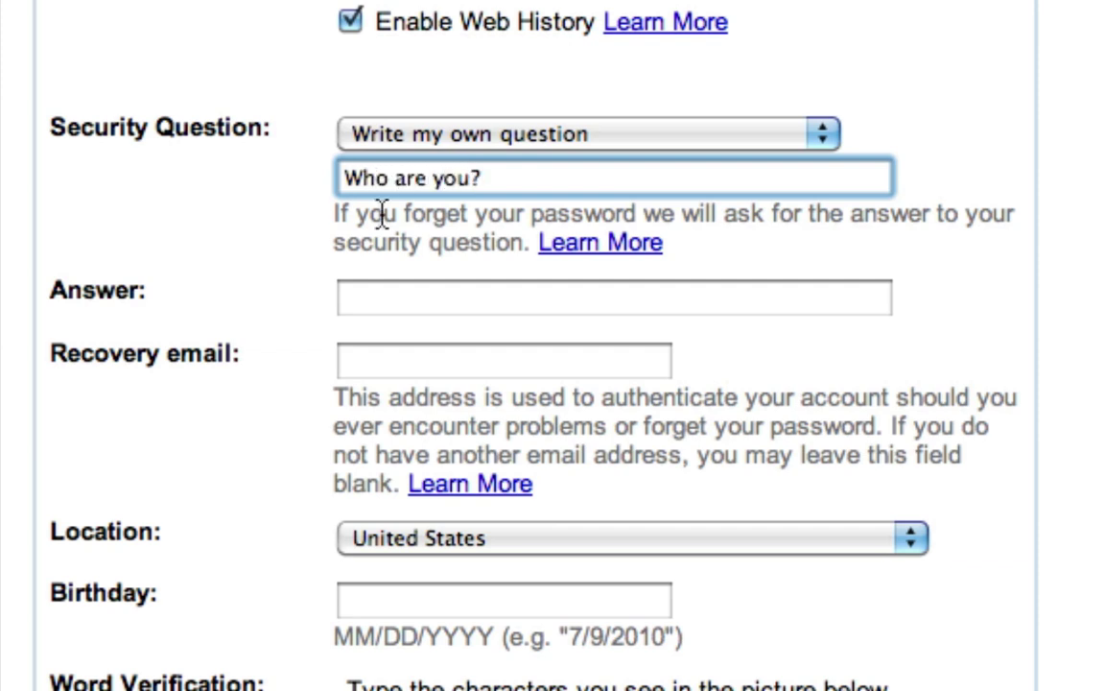
Step: Fill in the answer to the custom security question
click(369, 298)
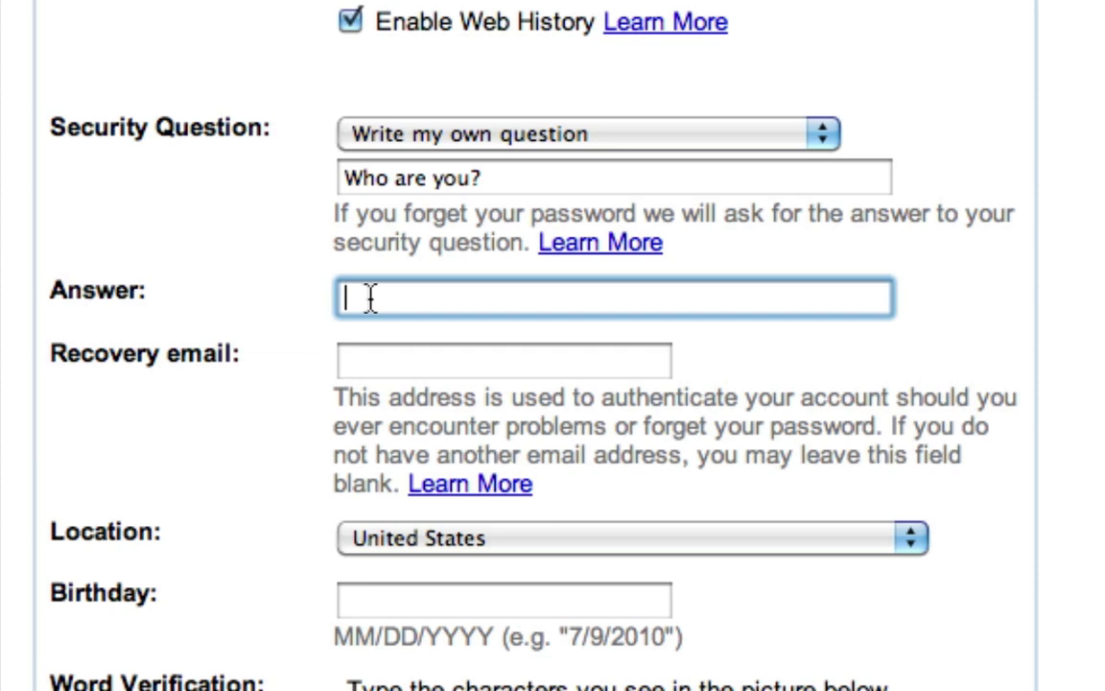
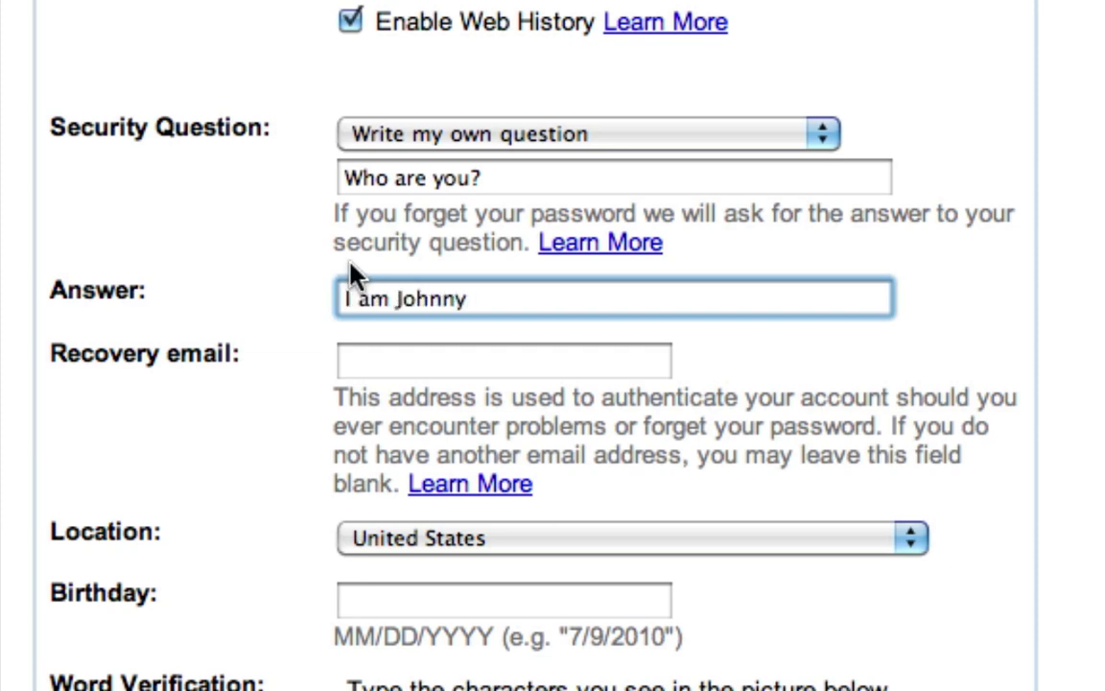
click(426, 359)
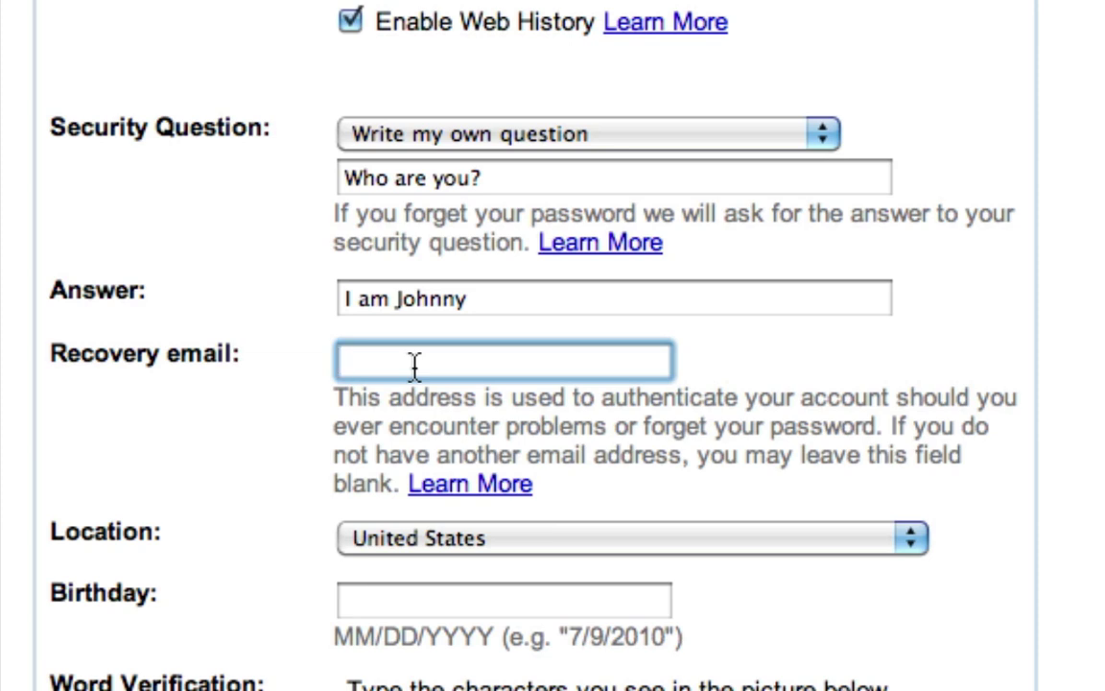
Step: Enter the recovery email address
text(k)
key(BackSpace)
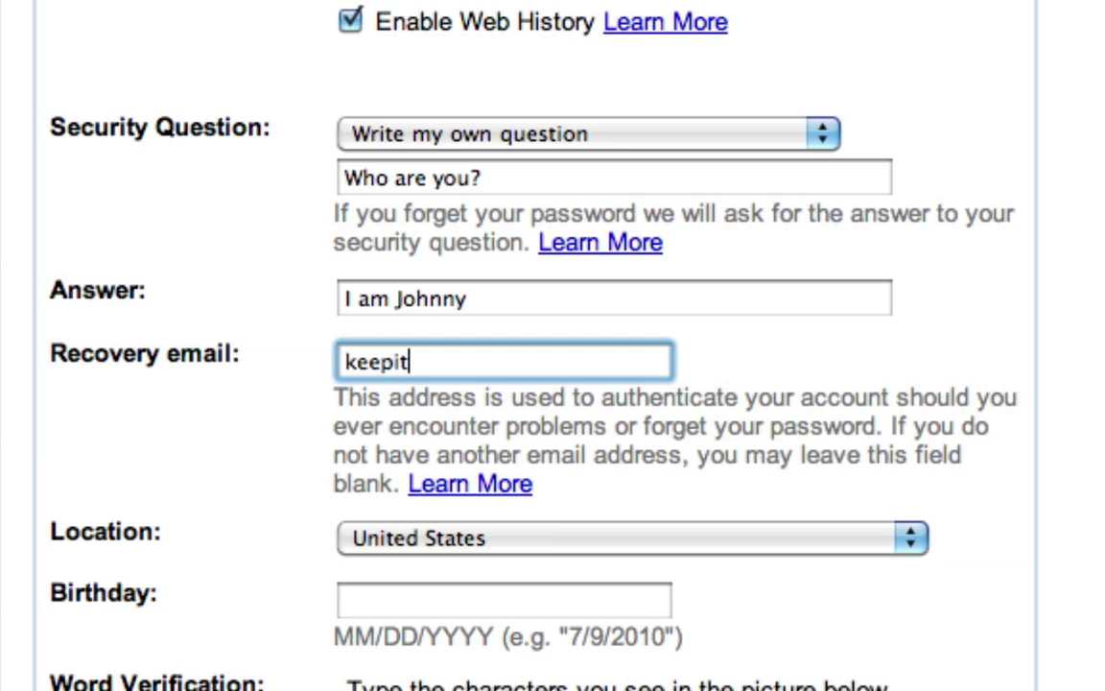
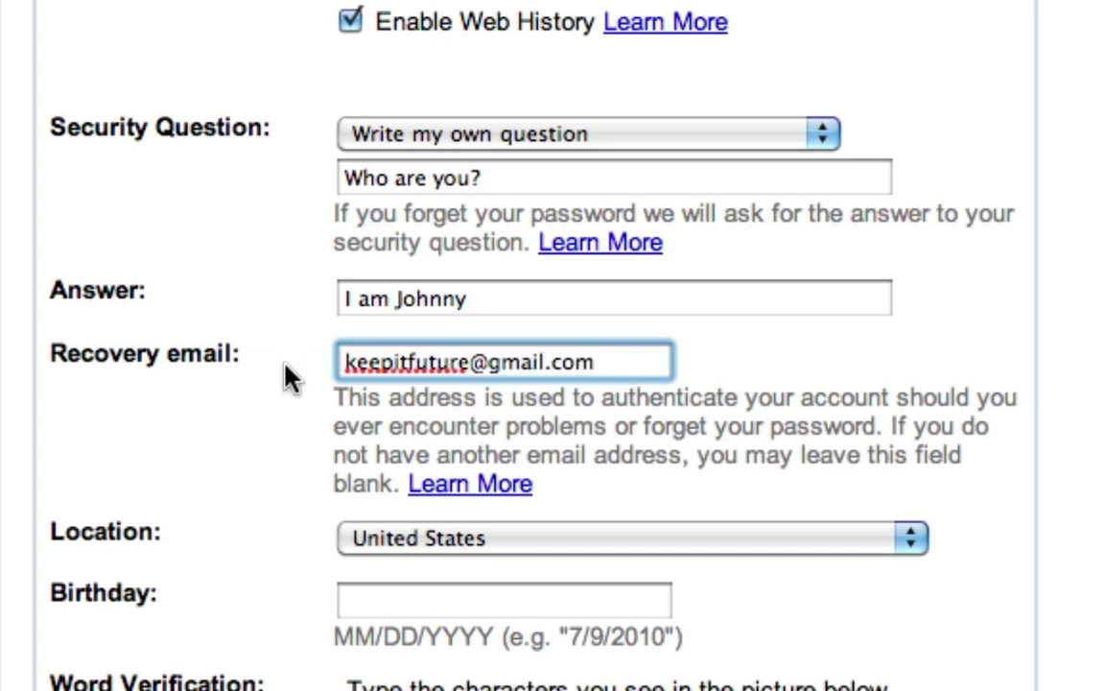
scroll(286, 372, down, 5)
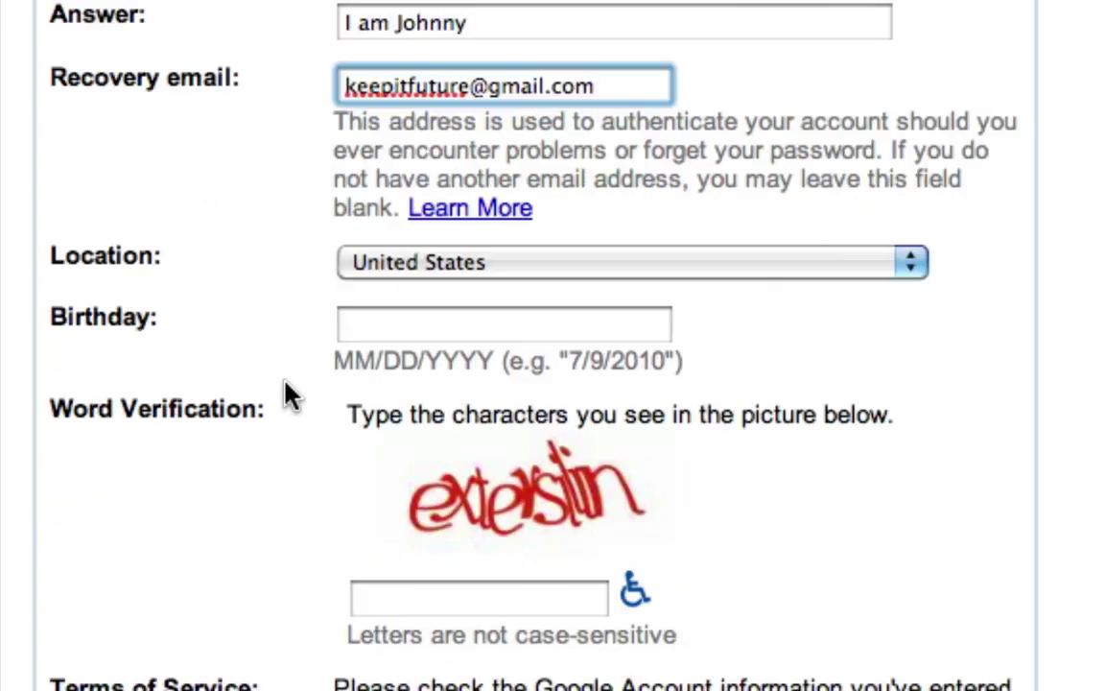
Step: Enter the birth date in MM/DD/YYYY format
click(370, 328)
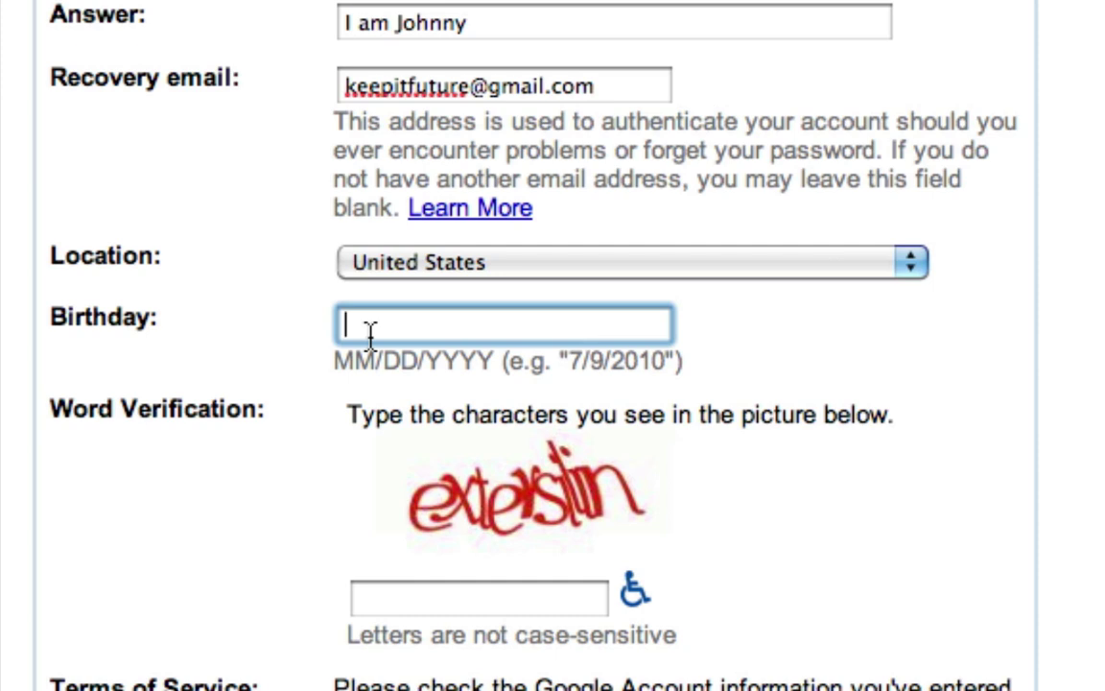
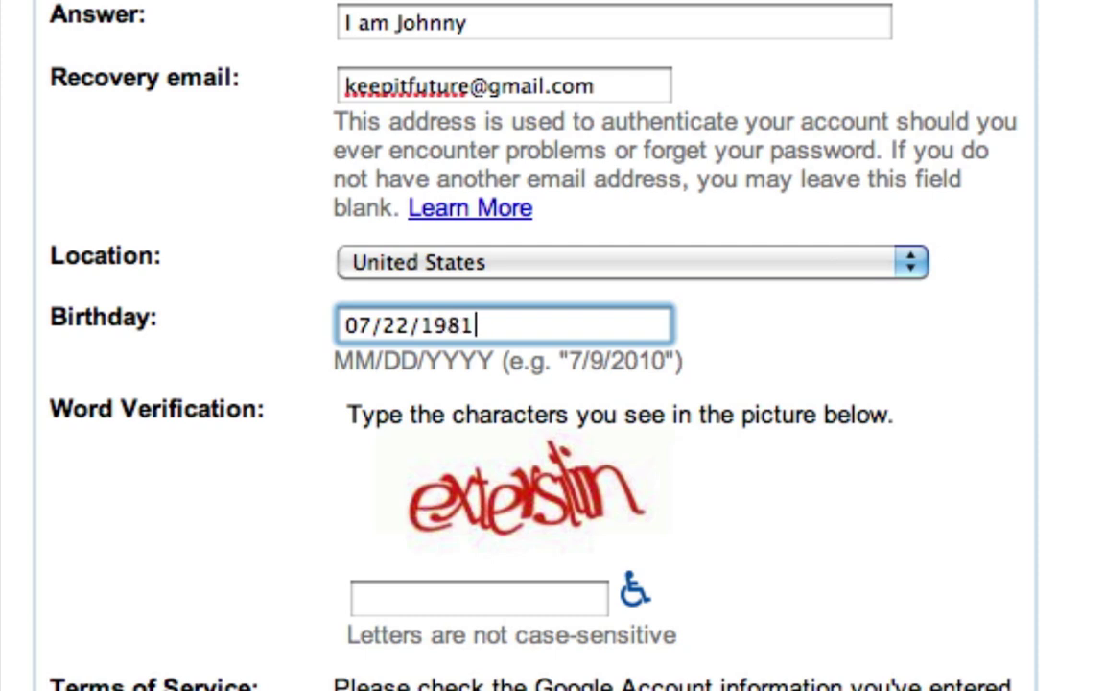
scroll(397, 508, down, 3)
click(399, 477)
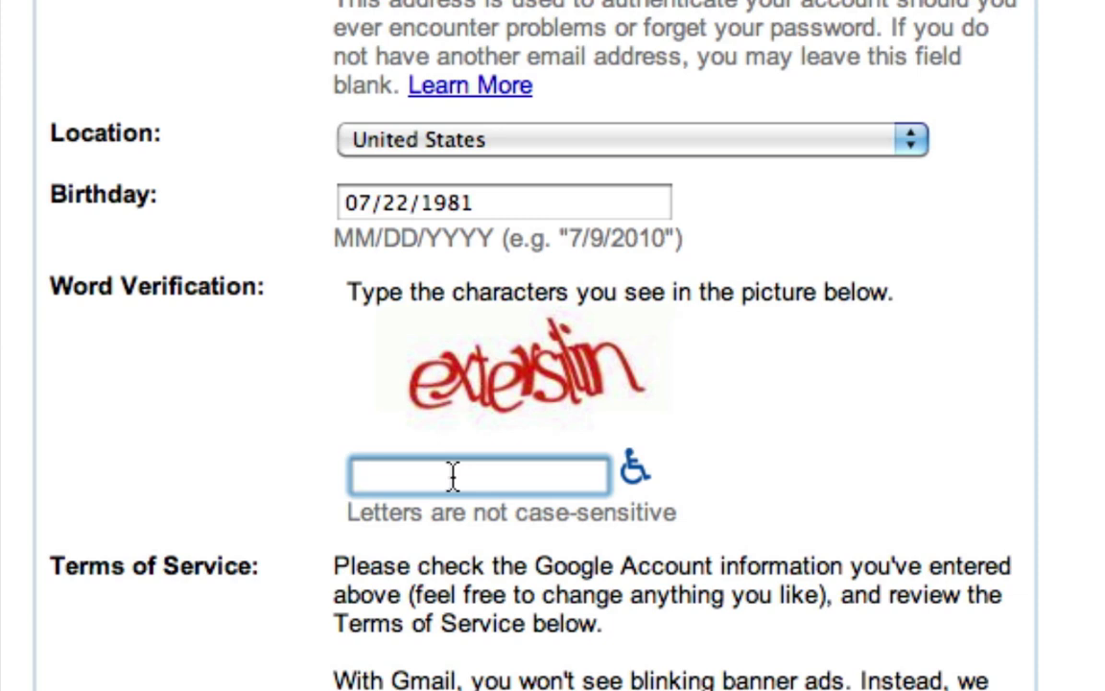
Step: Type the picture's verification characters and scroll to the Terms of Service
text(exter)
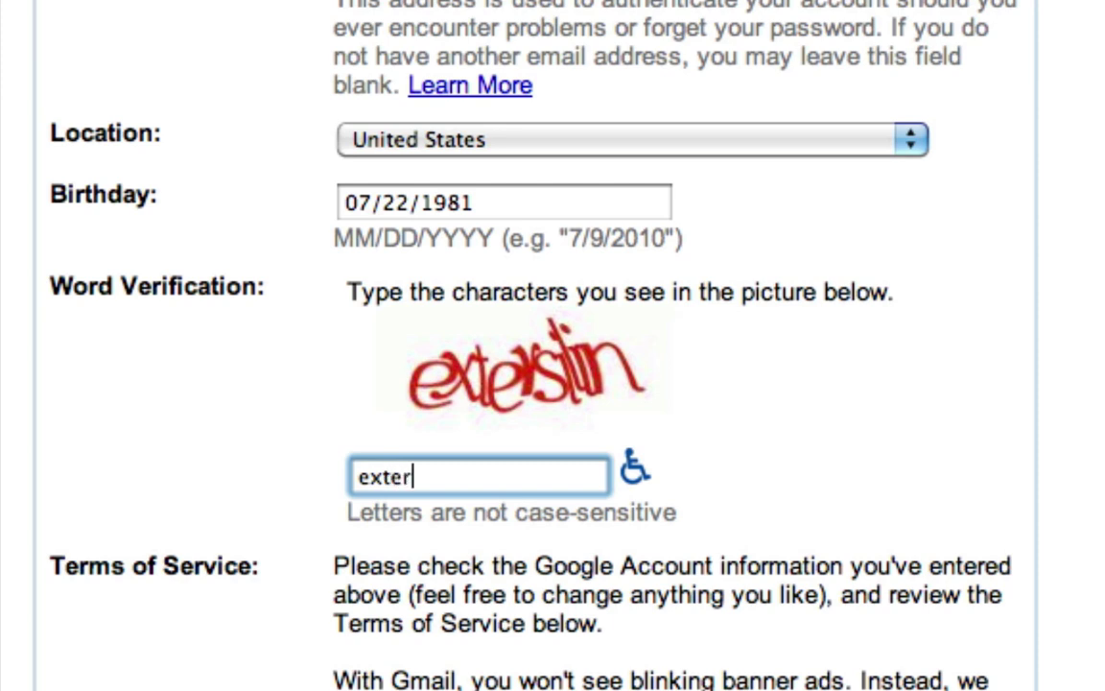
text(silin)
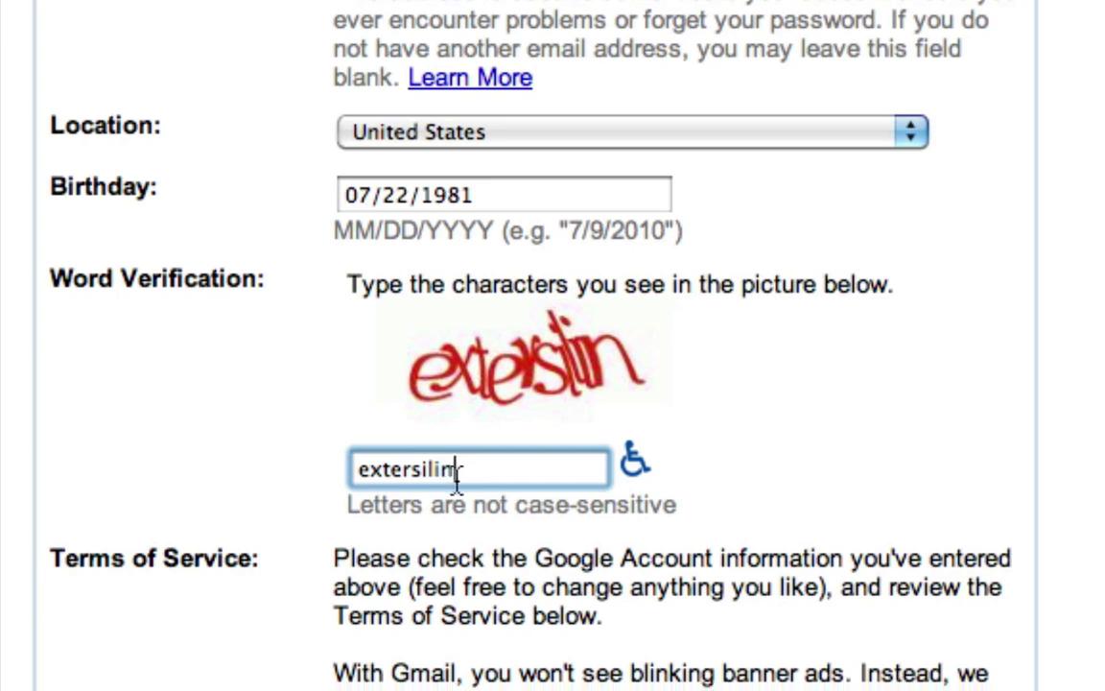
scroll(491, 491, down, 8)
scroll(596, 662, down, 3)
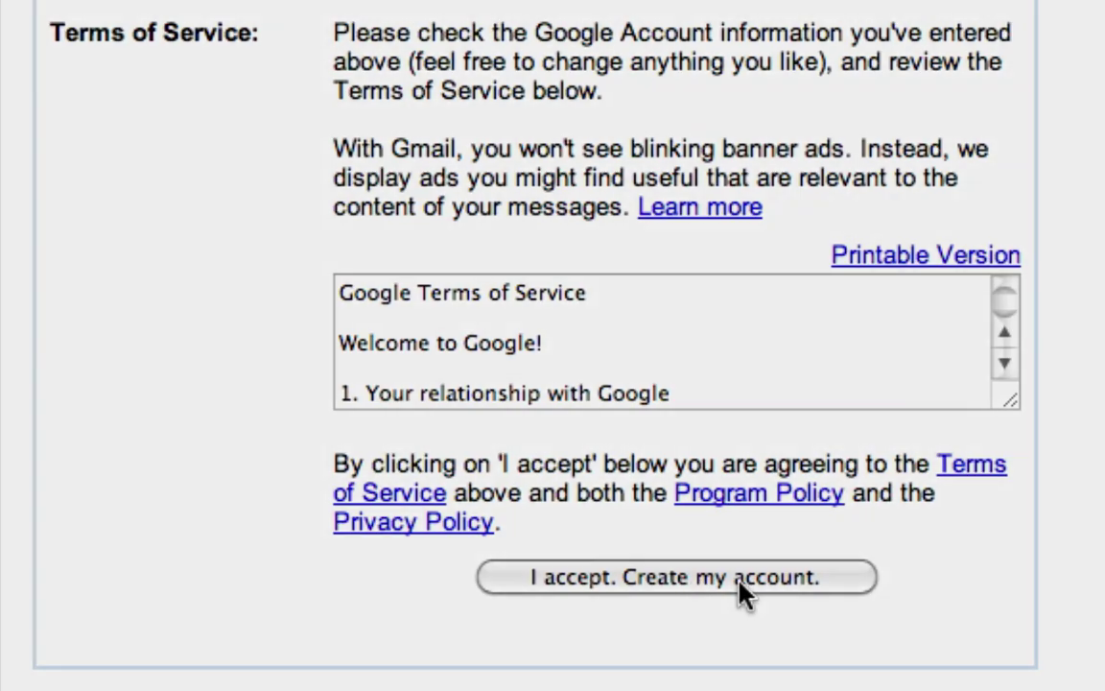
Step: Accept the terms to create the account, then continue to the new inbox
click(739, 579)
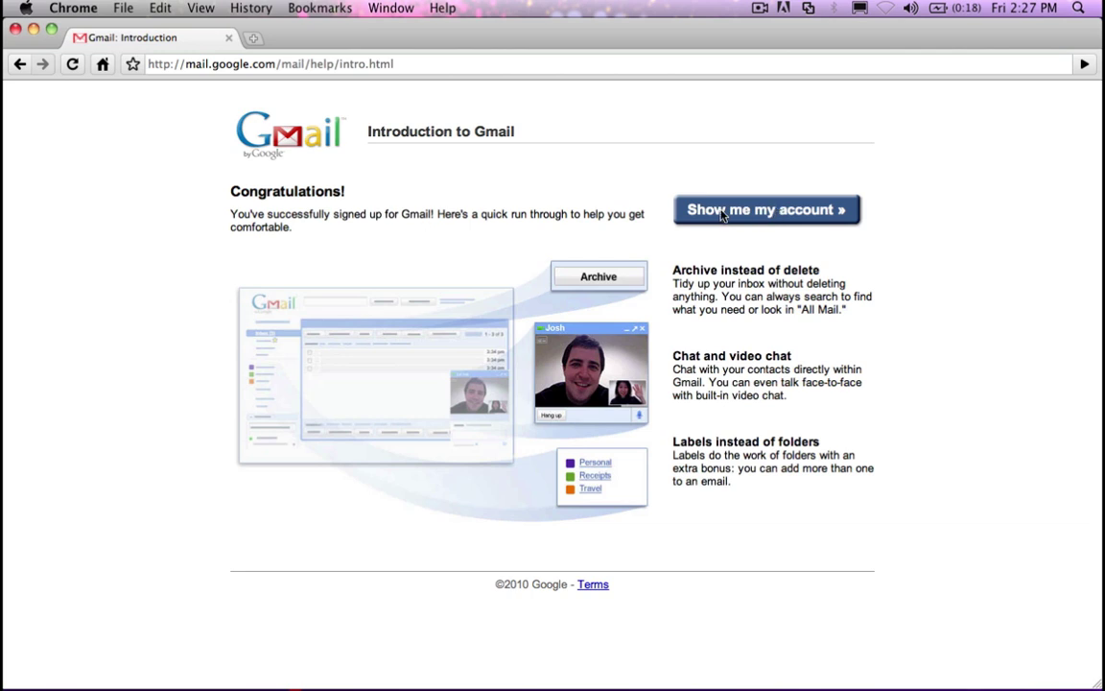
click(757, 213)
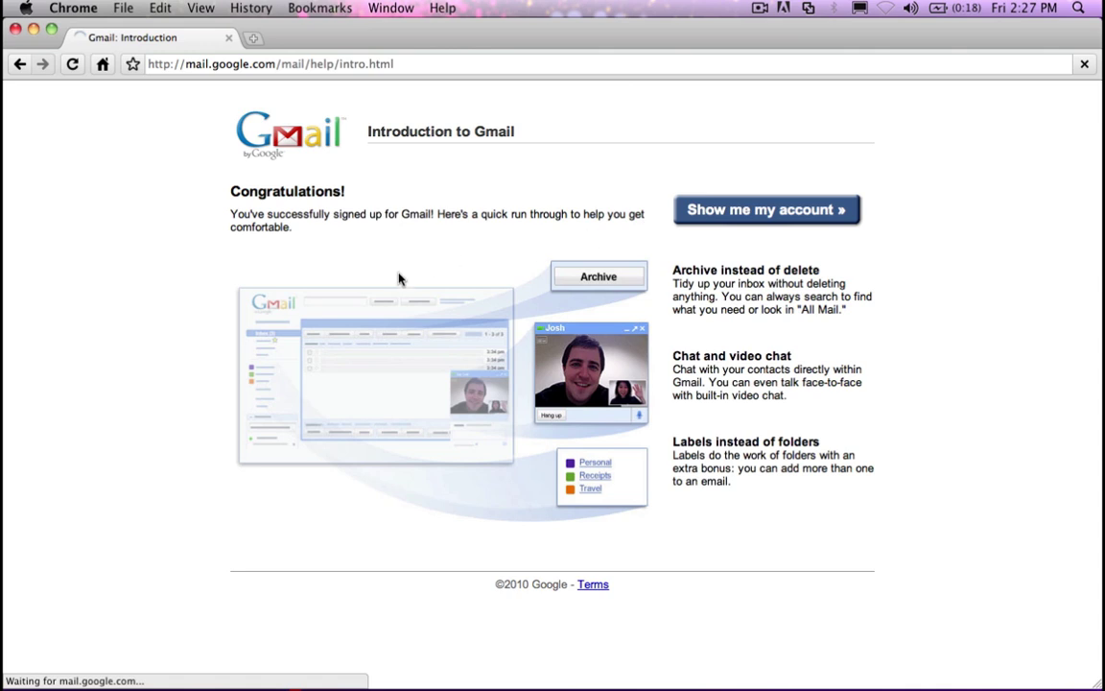